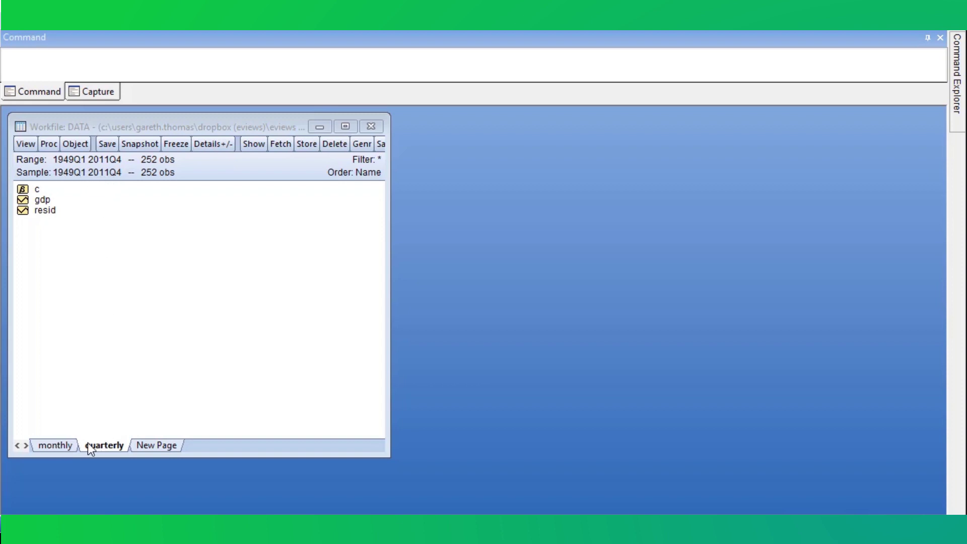
Review the quarterly gdp series and the monthly infl, ip and unemp series in the workfile
{"action": "left_click", "coordinate": [52, 200]}
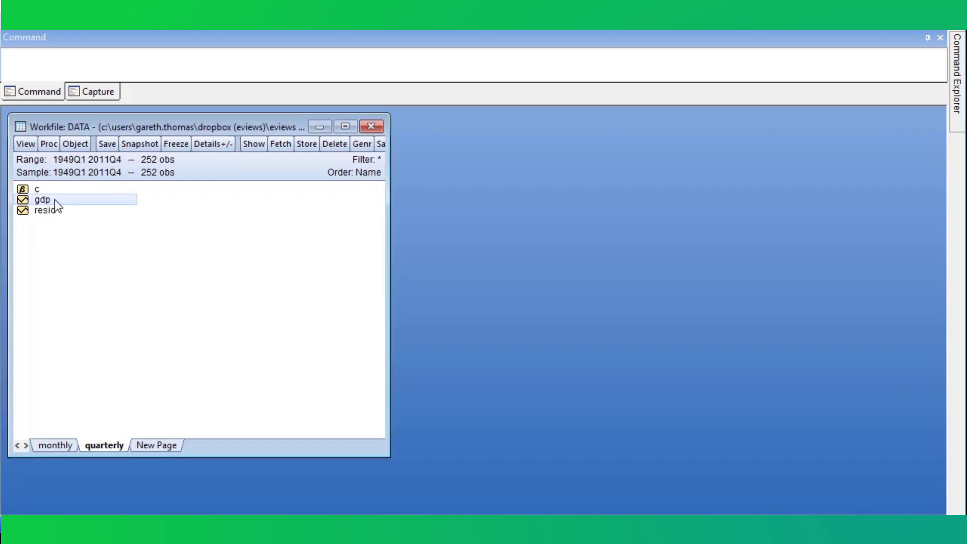
{"action": "left_click", "coordinate": [55, 446]}
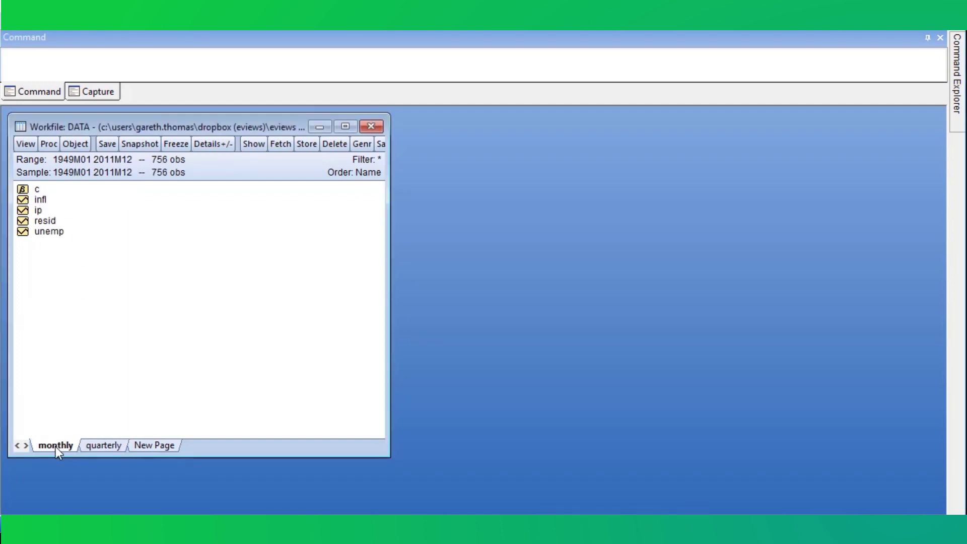
{"action": "left_click", "coordinate": [55, 201]}
{"action": "left_click", "coordinate": [70, 211]}
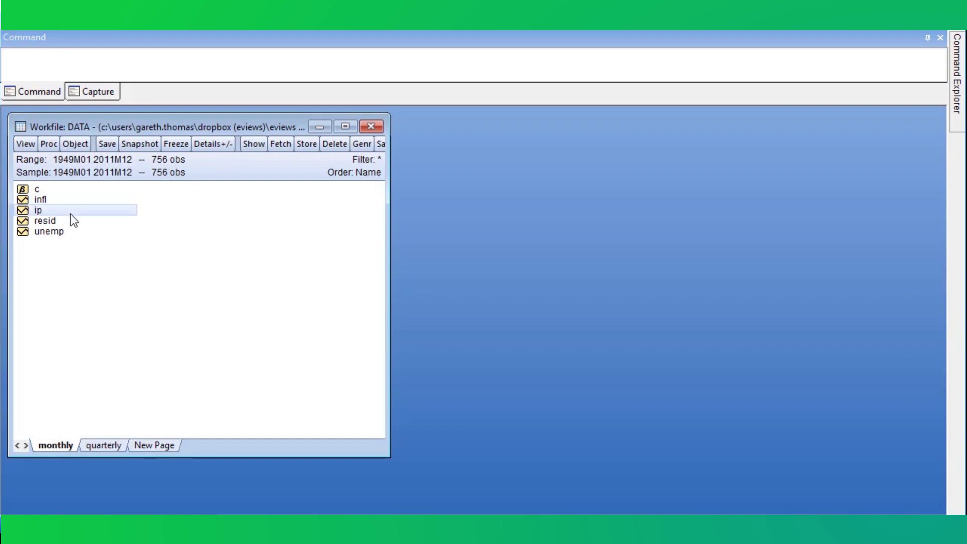
{"action": "left_click", "coordinate": [73, 234]}
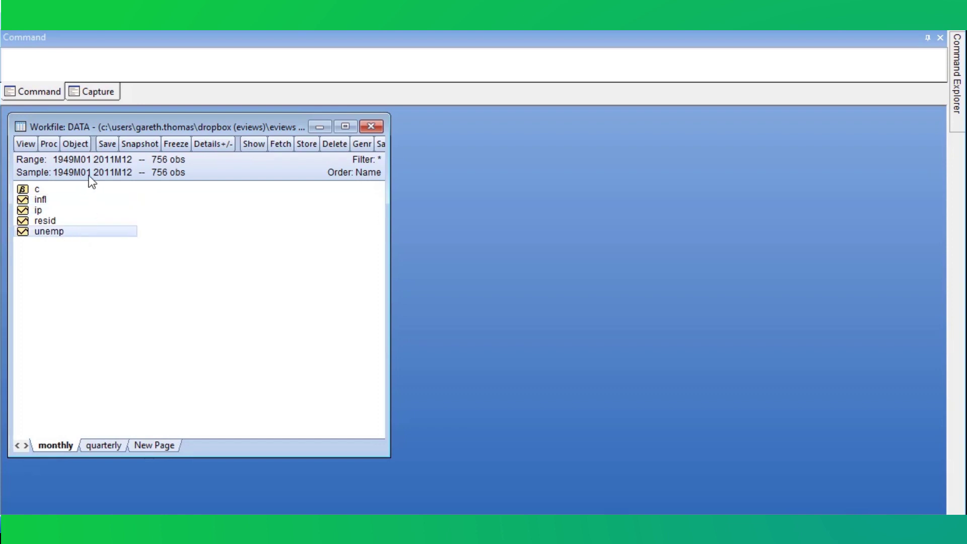
{"action": "left_click", "coordinate": [110, 445]}
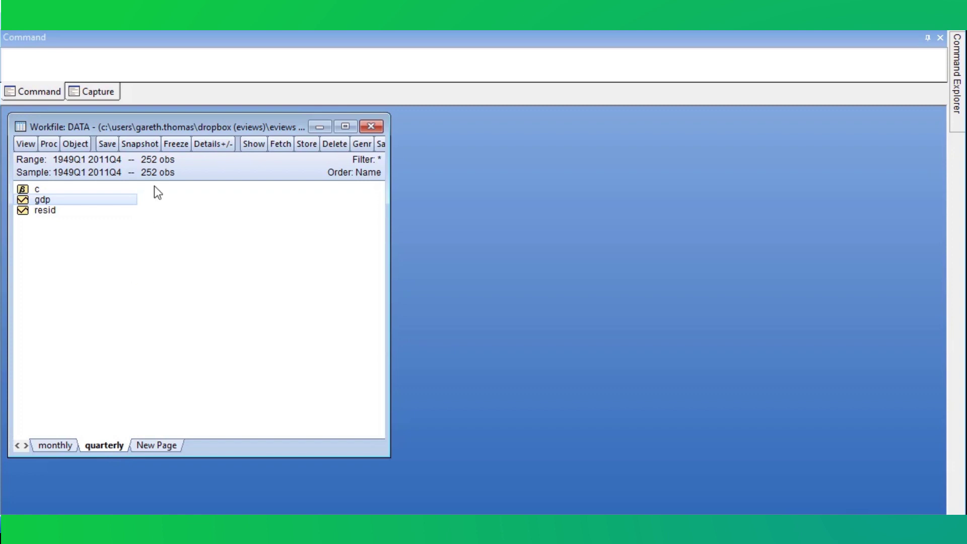
Start a Mixed Frequency VAR with gdp endogenous and lag interval 1 3
{"action": "left_click", "coordinate": [168, 29]}
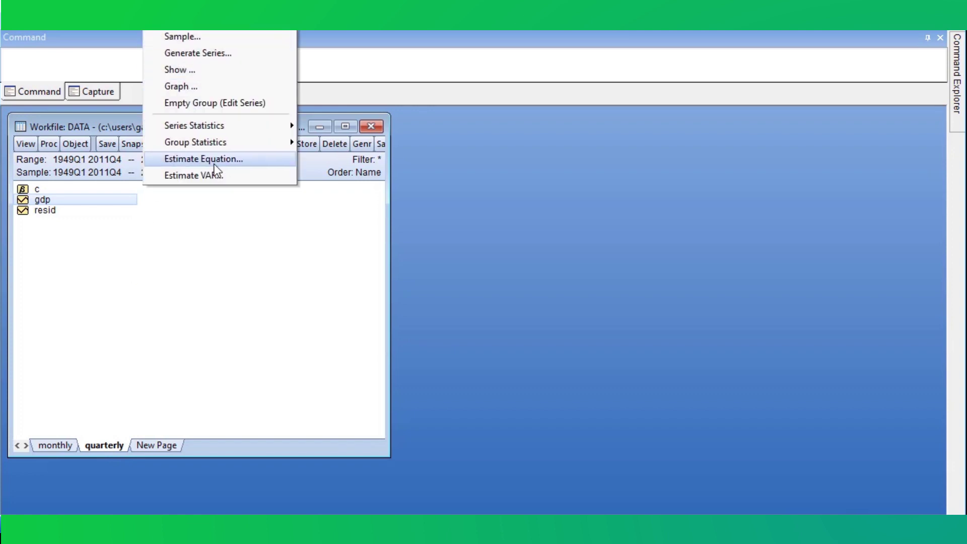
{"action": "left_click", "coordinate": [217, 176]}
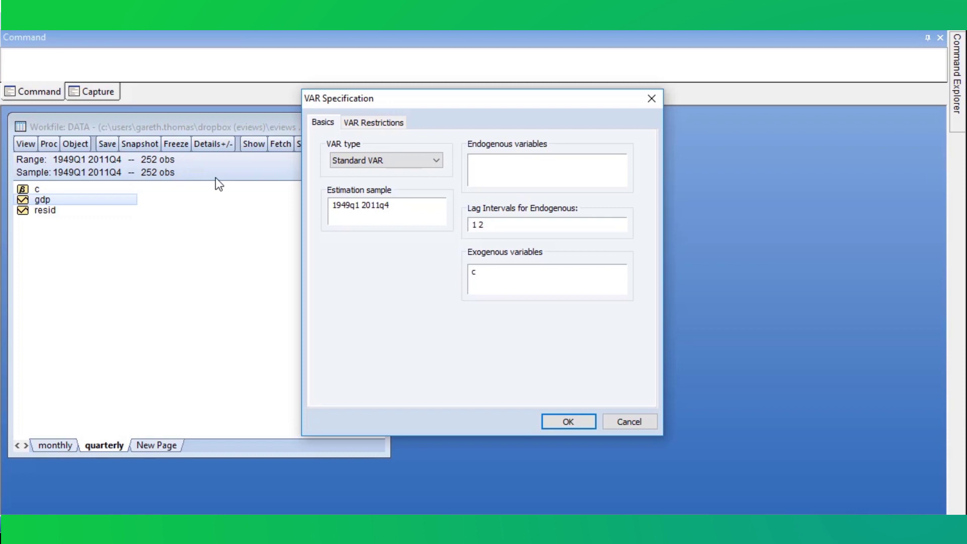
{"action": "left_click", "coordinate": [436, 162]}
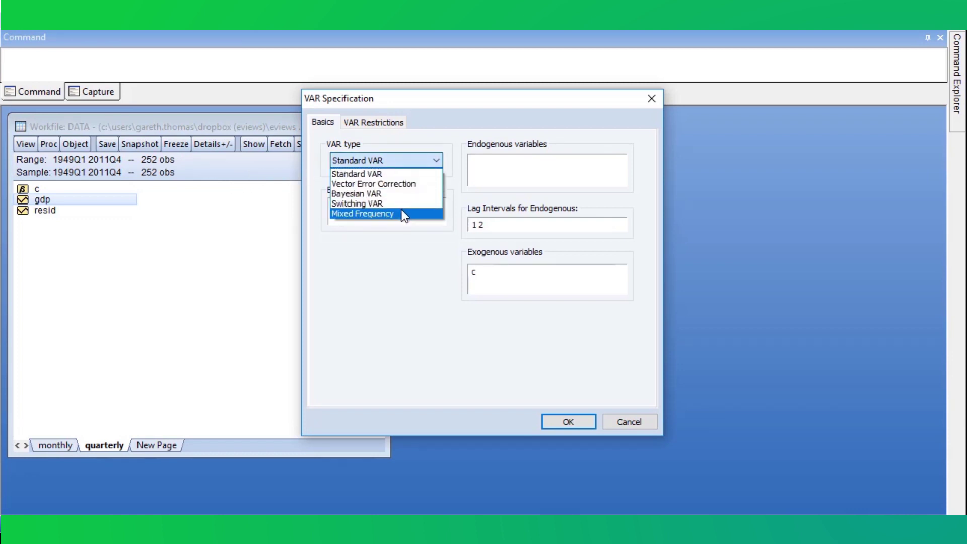
{"action": "left_click", "coordinate": [399, 213]}
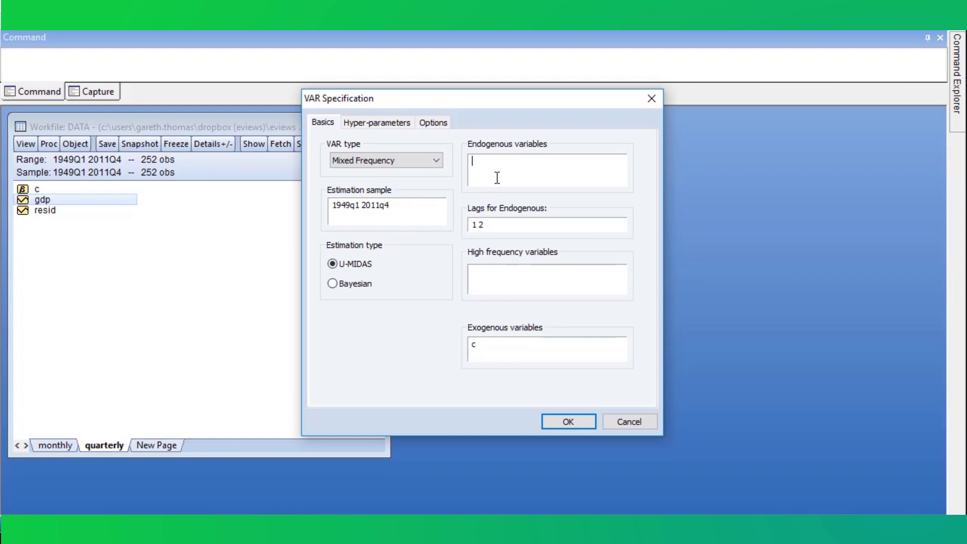
{"action": "type", "text": "gdp"}
{"action": "left_click", "coordinate": [497, 223]}
{"action": "key", "text": "BackSpace"}
{"action": "type", "text": "3"}
Add monthly\ip monthly\infl monthly\unemp as high-frequency variables and estimate the U-MIDAS VAR
{"action": "left_click", "coordinate": [511, 272]}
{"action": "type", "text": "monthly\\ip monthly\\infl monthly\\ue"}
{"action": "key", "text": "BackSpace"}
{"action": "type", "text": "nemp"}
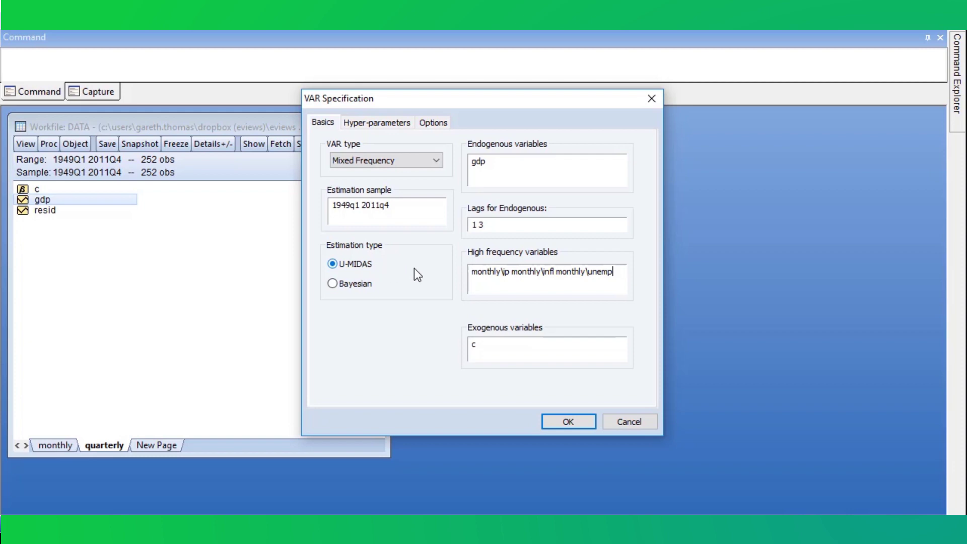
{"action": "left_click", "coordinate": [568, 423]}
Widen the estimates window and review the IP_1 through UNEMP_3 and GDP equation columns
{"action": "left_click_drag", "start_coordinate": [380, 285], "coordinate": [845, 279]}
{"action": "scroll", "coordinate": [719, 291], "scroll_direction": "down", "scroll_amount": 15}
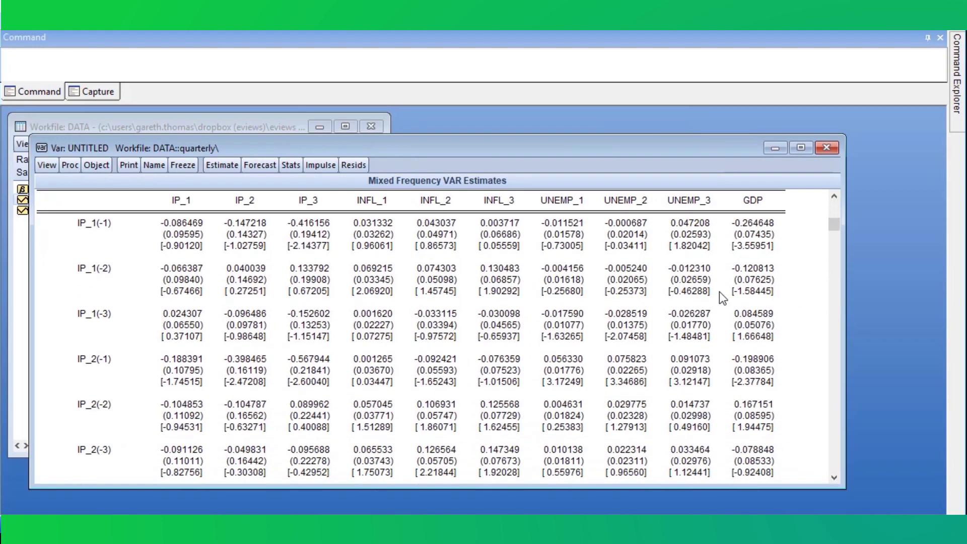
{"action": "scroll", "coordinate": [718, 291], "scroll_direction": "down", "scroll_amount": 5}
{"action": "scroll", "coordinate": [718, 292], "scroll_direction": "up", "scroll_amount": 20}
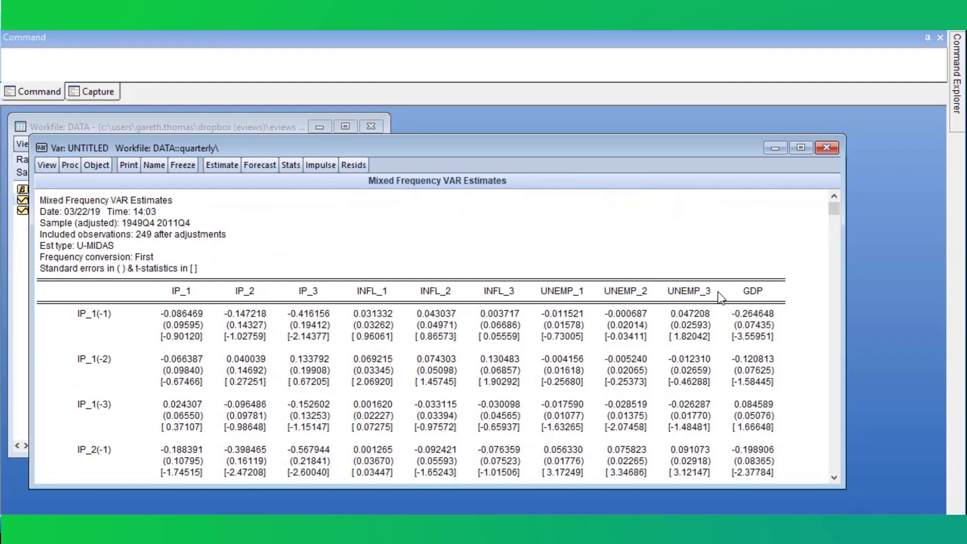
{"action": "left_click", "coordinate": [180, 293]}
{"action": "left_click", "coordinate": [240, 293]}
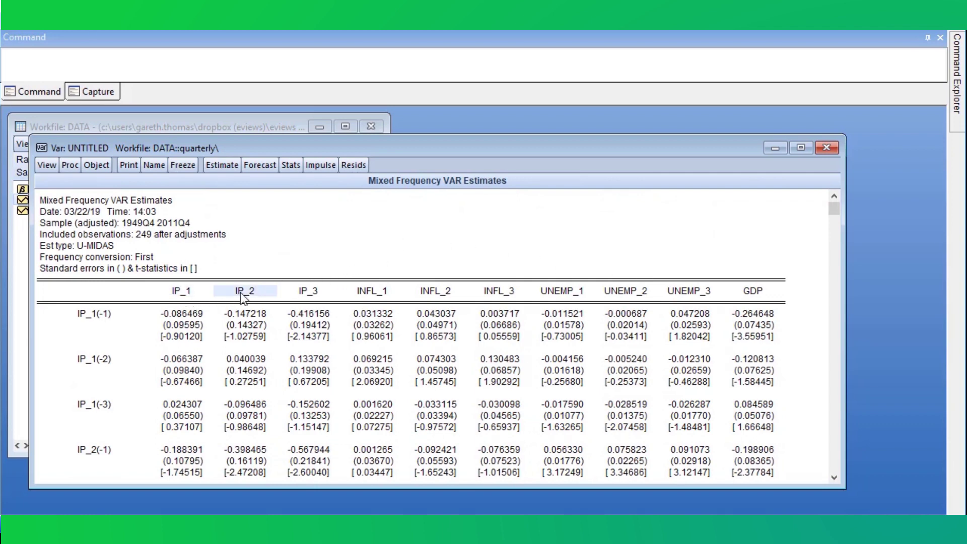
{"action": "left_click", "coordinate": [306, 297]}
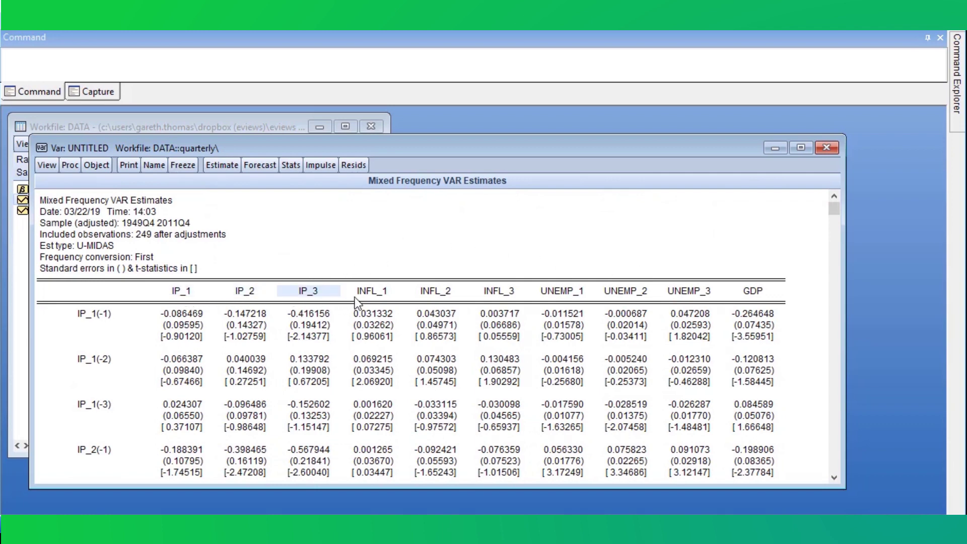
{"action": "left_click", "coordinate": [369, 290]}
{"action": "left_click", "coordinate": [440, 293]}
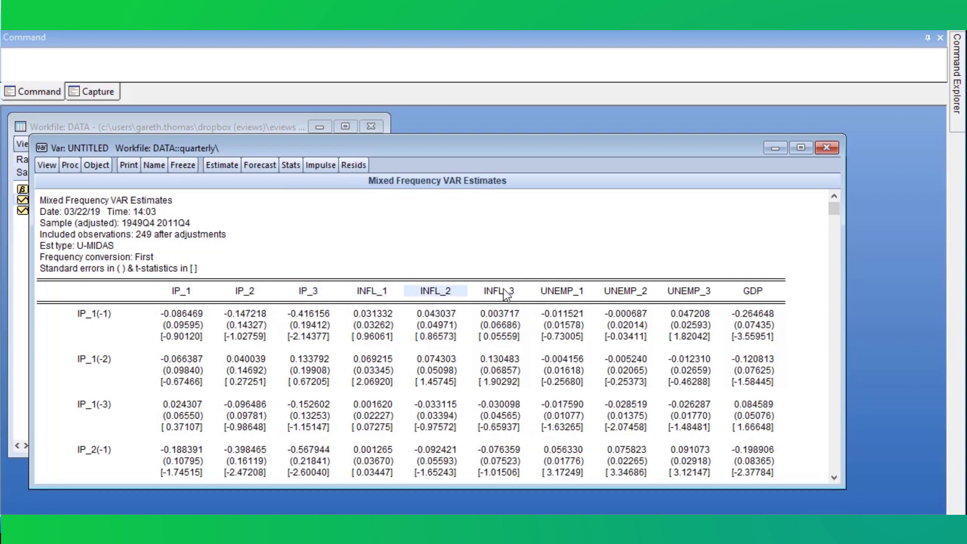
{"action": "left_click", "coordinate": [506, 294]}
{"action": "left_click", "coordinate": [564, 297]}
{"action": "left_click", "coordinate": [625, 294]}
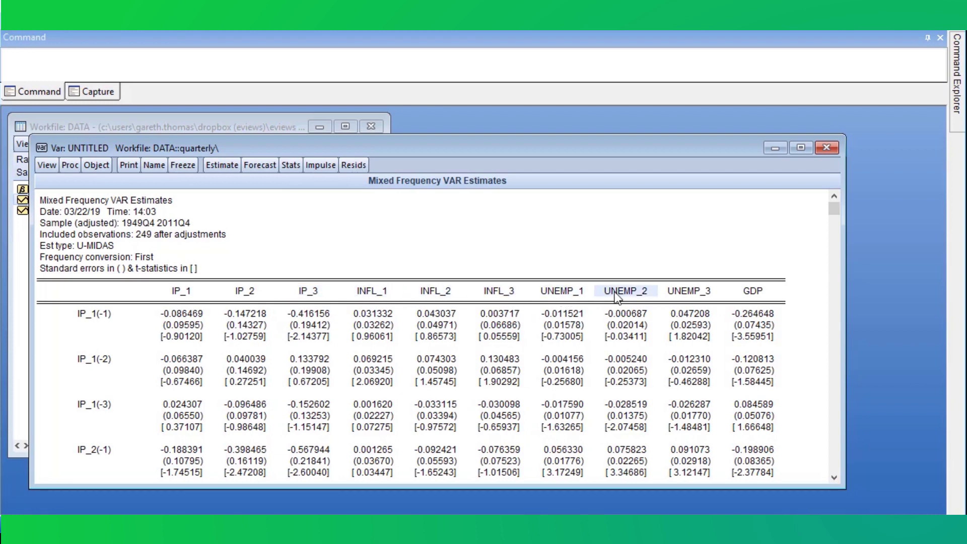
{"action": "left_click", "coordinate": [677, 296]}
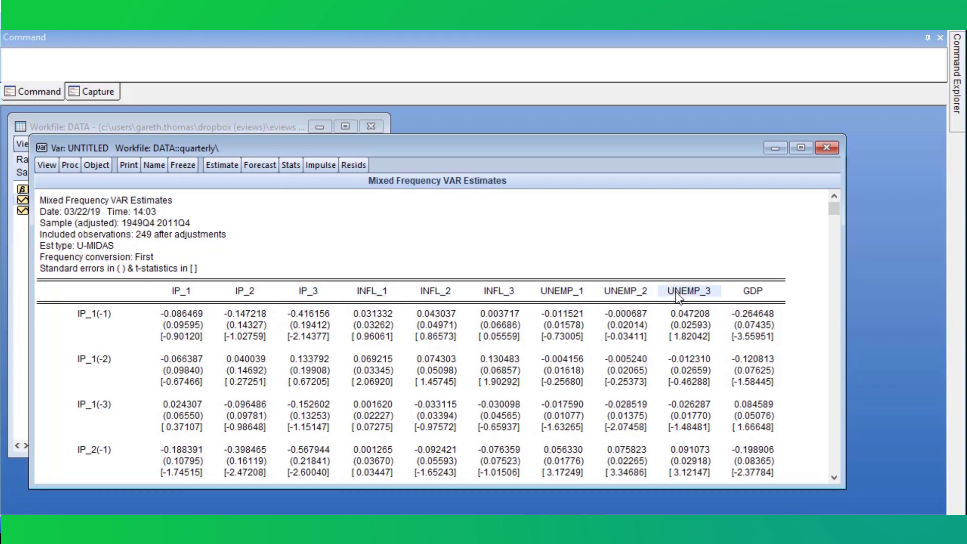
{"action": "left_click", "coordinate": [754, 295]}
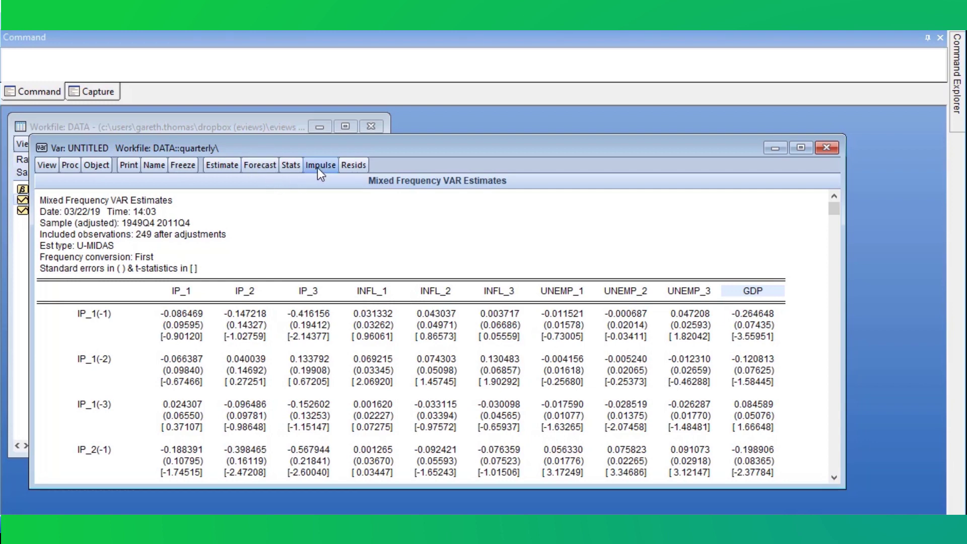
Freeze the estimates into an untitled table, then move it aside and minimize it
{"action": "left_click", "coordinate": [46, 165]}
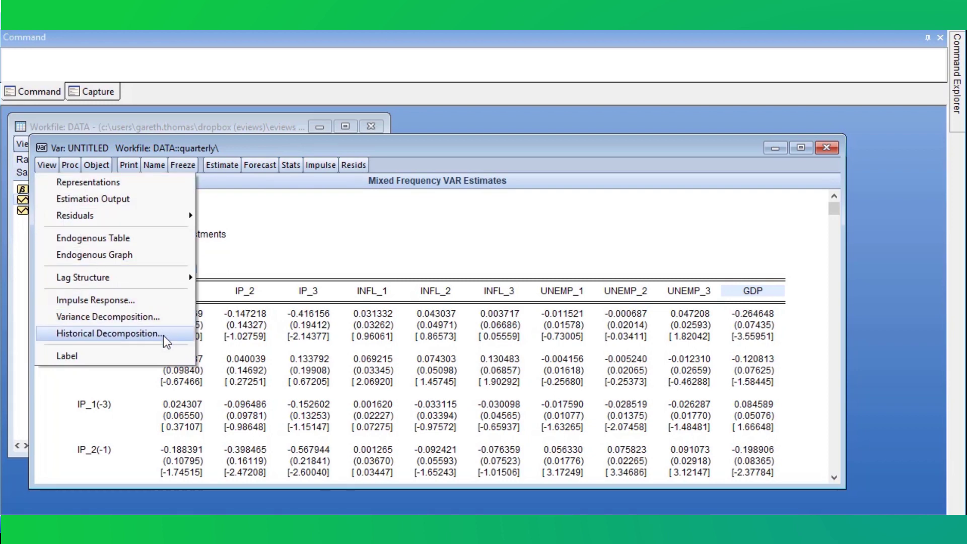
{"action": "left_click", "coordinate": [474, 258]}
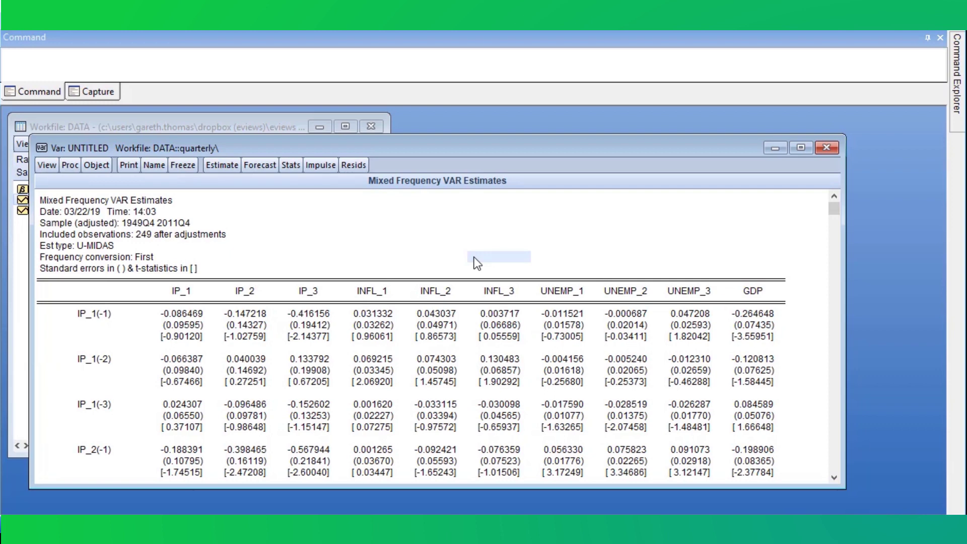
{"action": "left_click", "coordinate": [183, 166]}
{"action": "left_click_drag", "start_coordinate": [203, 174], "coordinate": [710, 135]}
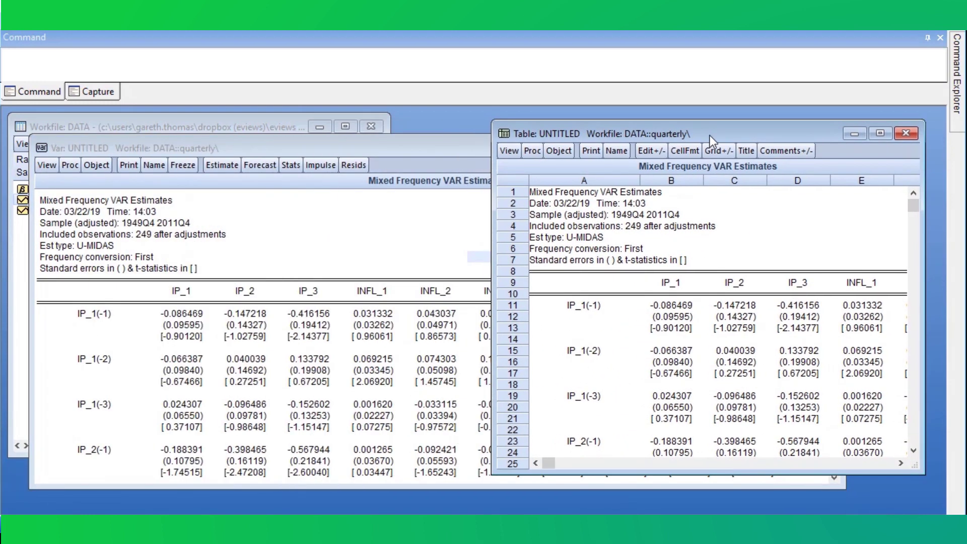
{"action": "left_click", "coordinate": [853, 135]}
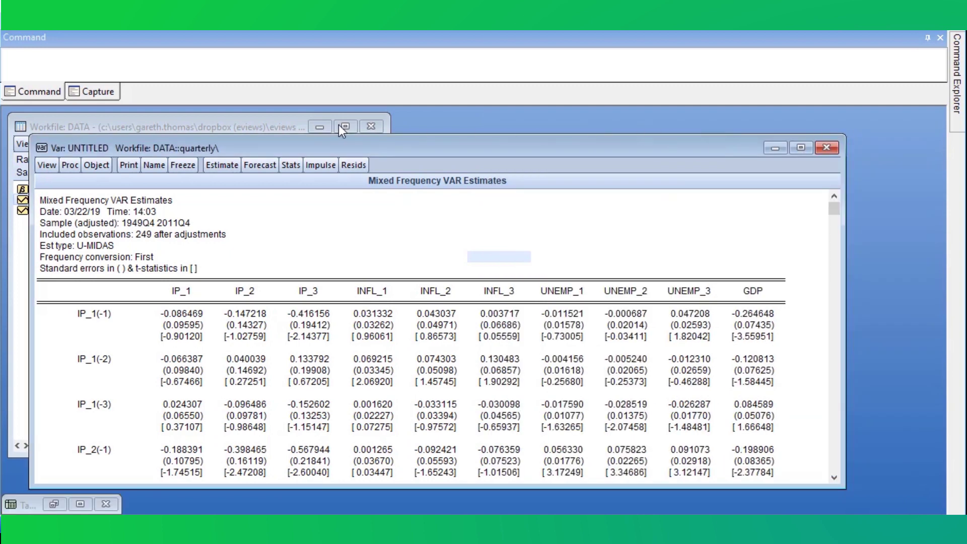
Re-estimate the VAR as Bayesian with 1000 draws, 10% burn-in and seed 1
{"action": "left_click", "coordinate": [231, 165]}
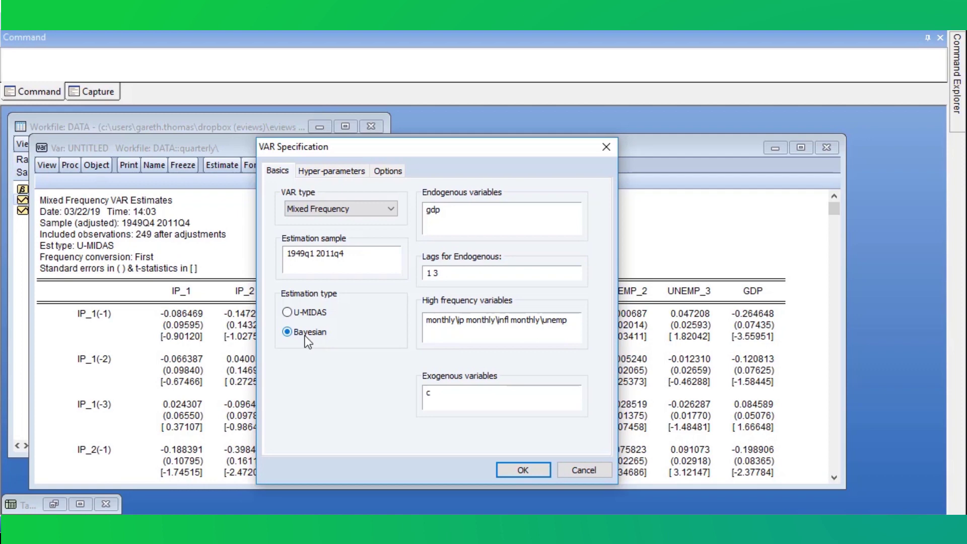
{"action": "left_click", "coordinate": [356, 173]}
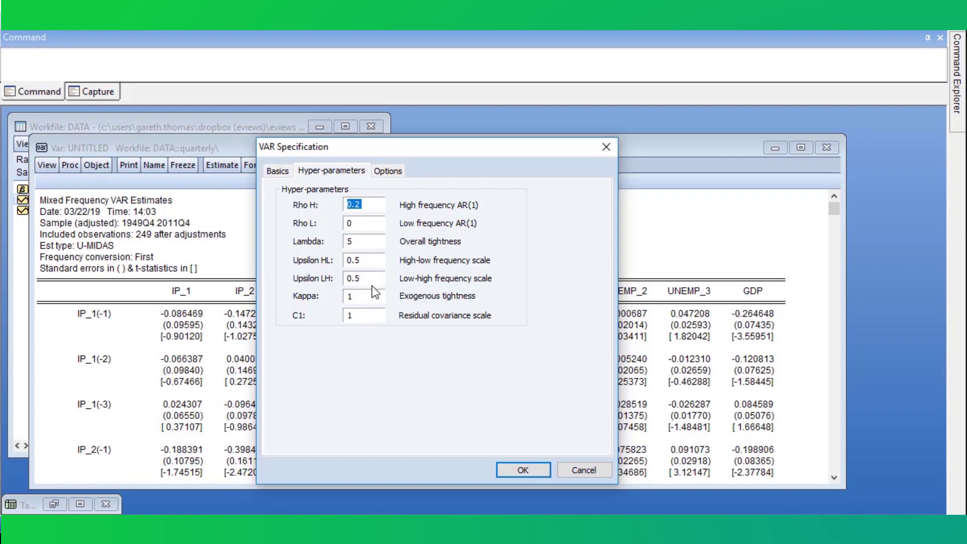
{"action": "left_click", "coordinate": [386, 174]}
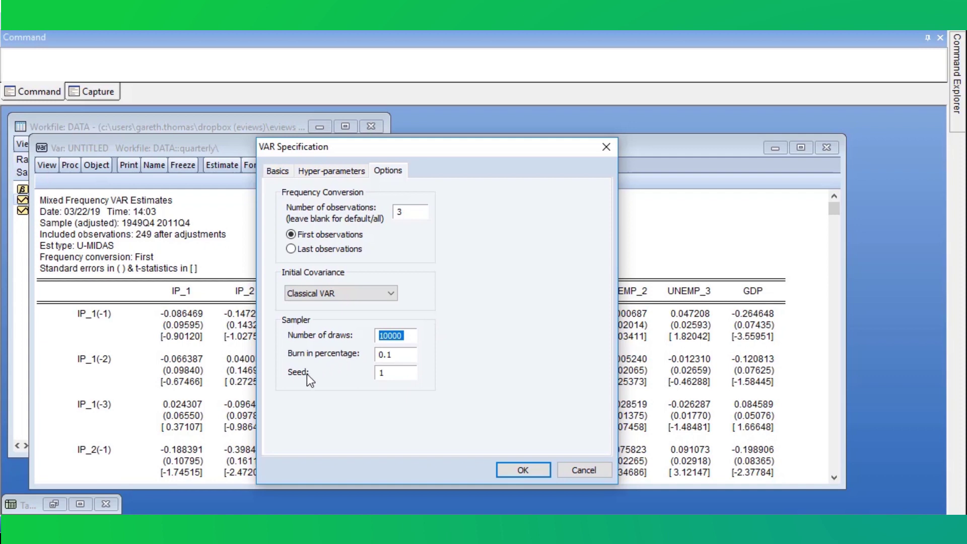
{"action": "left_click", "coordinate": [416, 336]}
{"action": "left_click", "coordinate": [512, 472]}
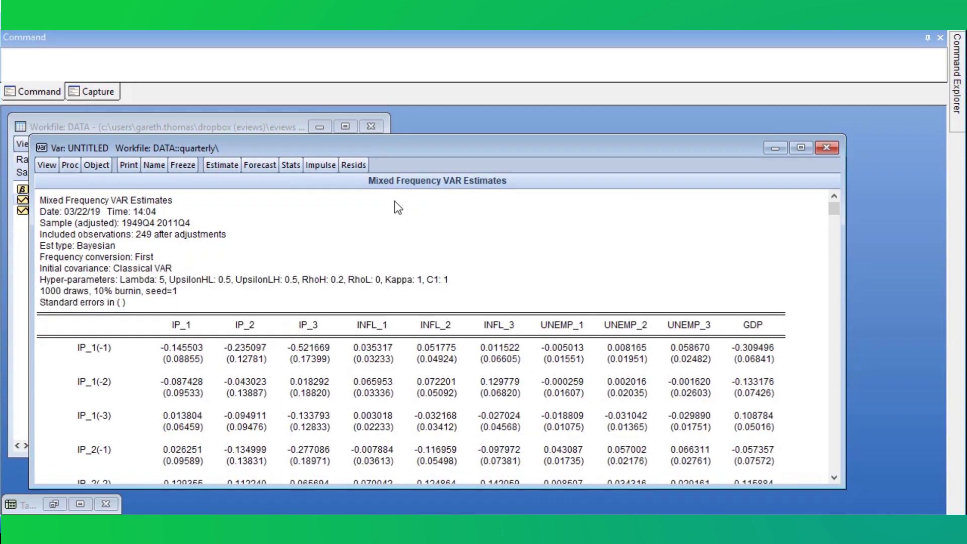
{"action": "left_click_drag", "start_coordinate": [392, 149], "coordinate": [377, 130]}
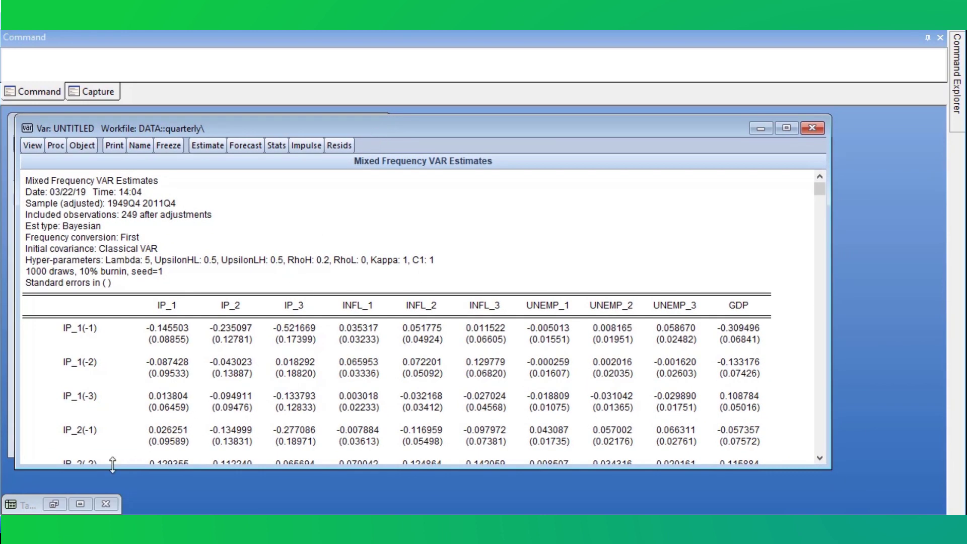
{"action": "left_click", "coordinate": [52, 504]}
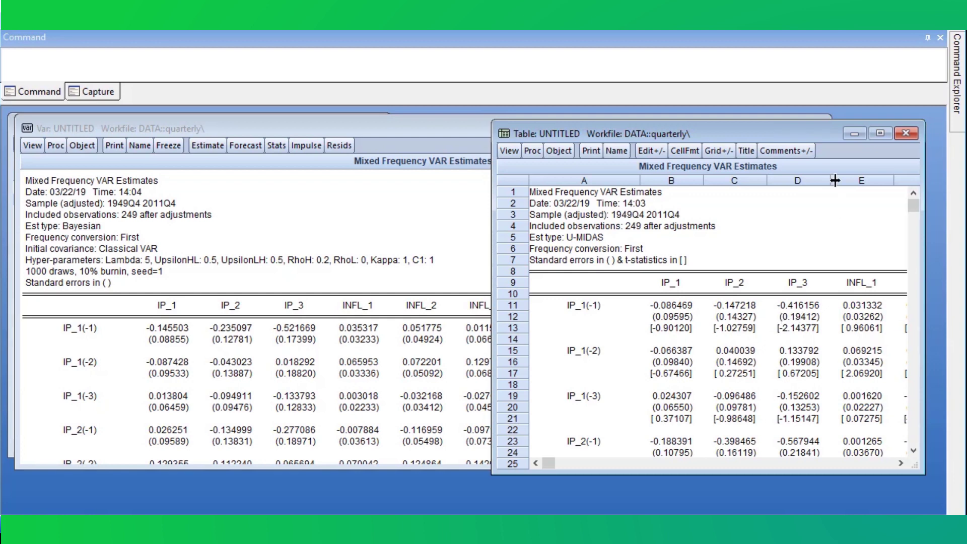
{"action": "left_click", "coordinate": [855, 134]}
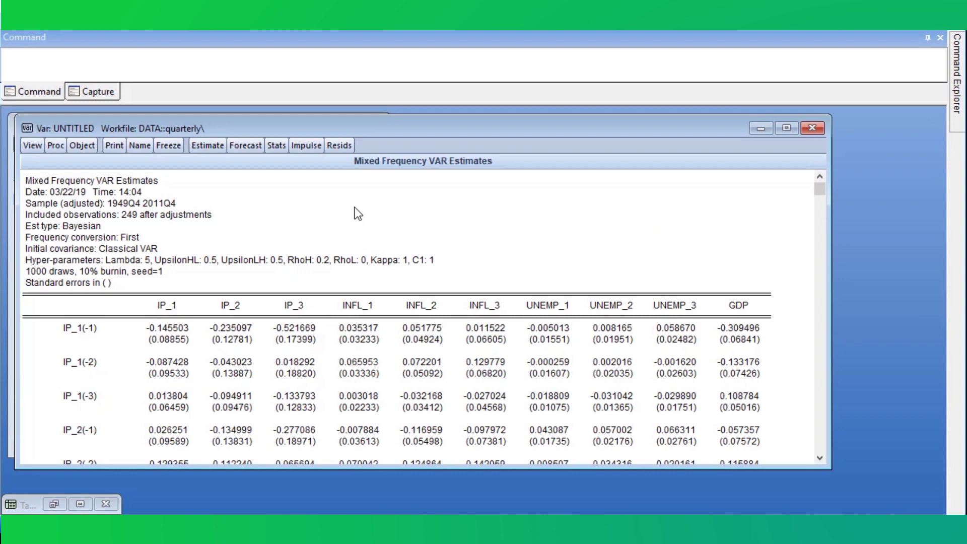
Set up impulse responses with gdp as the only response variable
{"action": "left_click", "coordinate": [311, 147]}
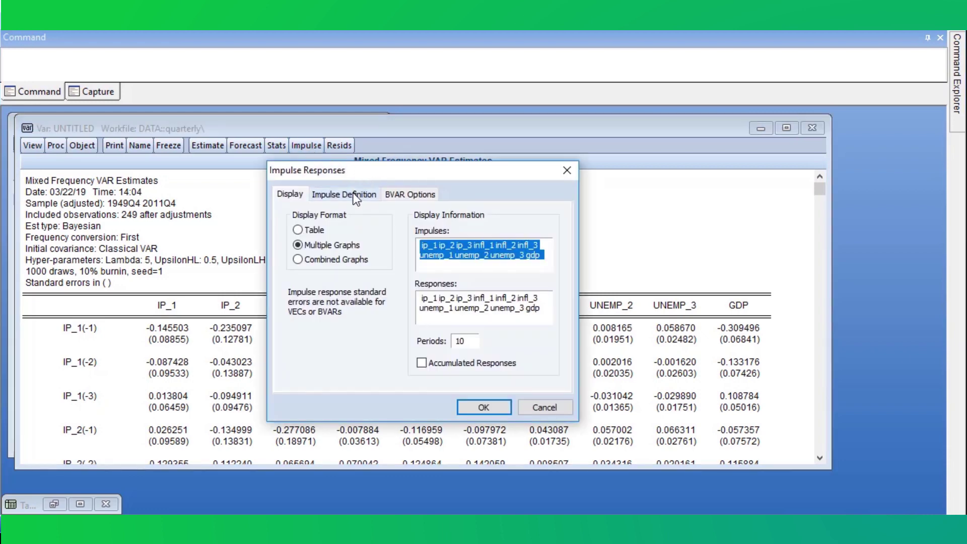
{"action": "left_click", "coordinate": [320, 194]}
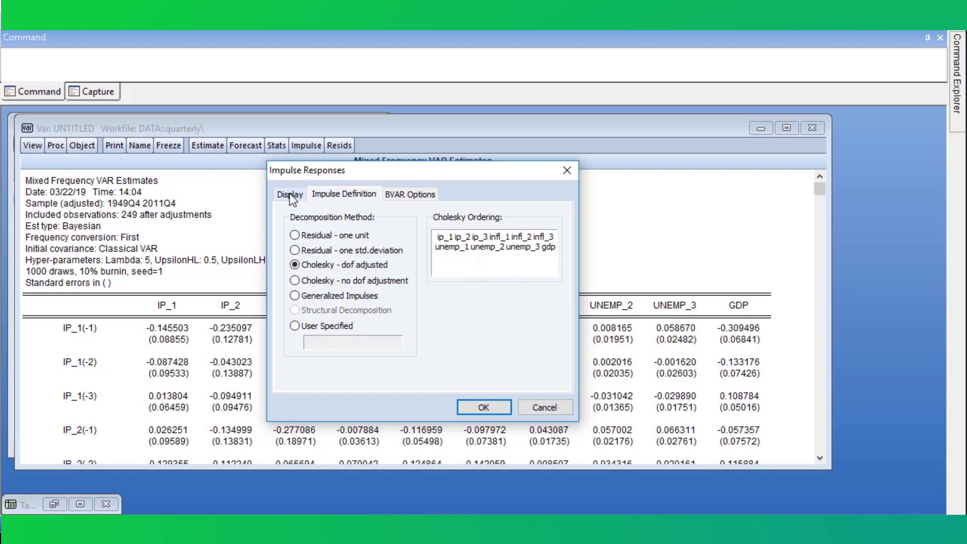
{"action": "left_click", "coordinate": [290, 195]}
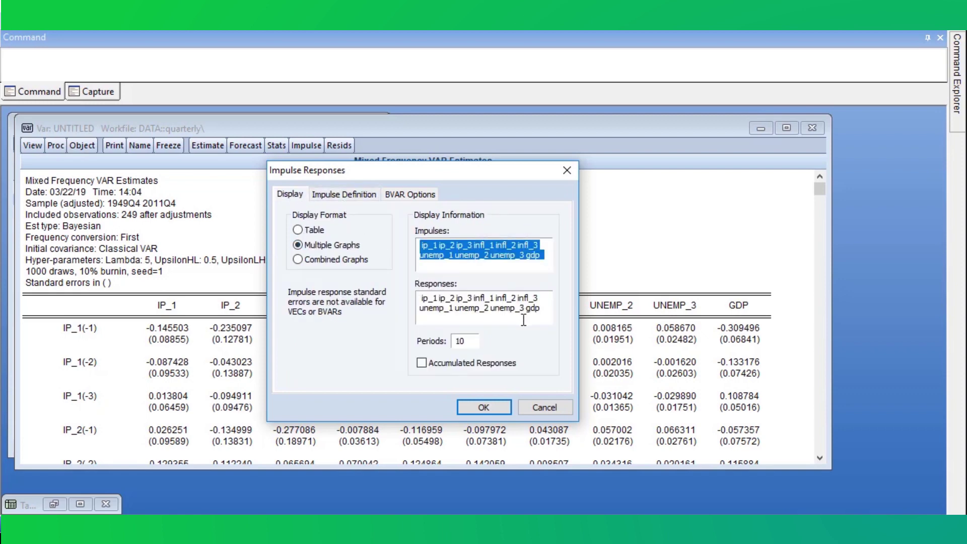
{"action": "left_click_drag", "start_coordinate": [524, 309], "coordinate": [414, 301]}
{"action": "key", "text": "Delete"}
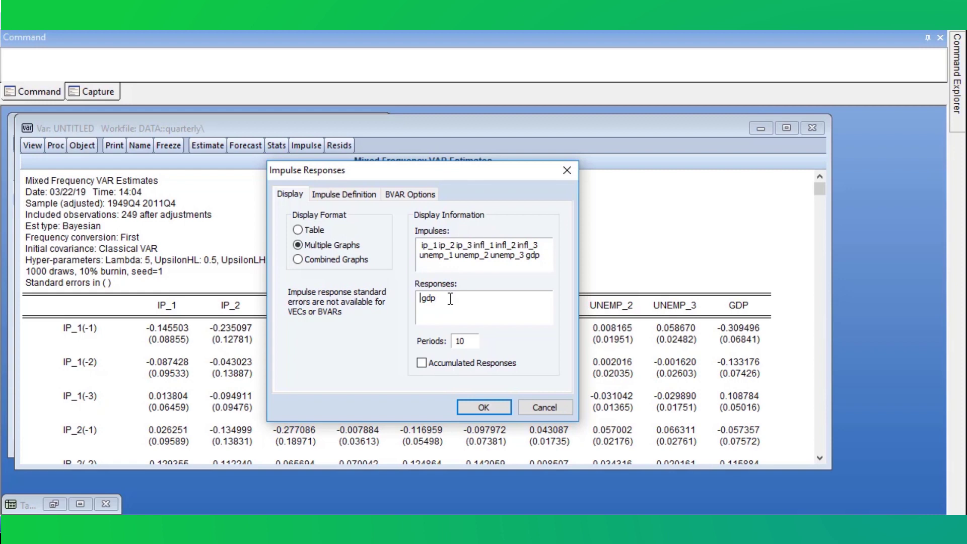
Use Bayesian sampling with 1000 draws and distribution graphs, storing simulations in page 'draws'
{"action": "left_click", "coordinate": [415, 195]}
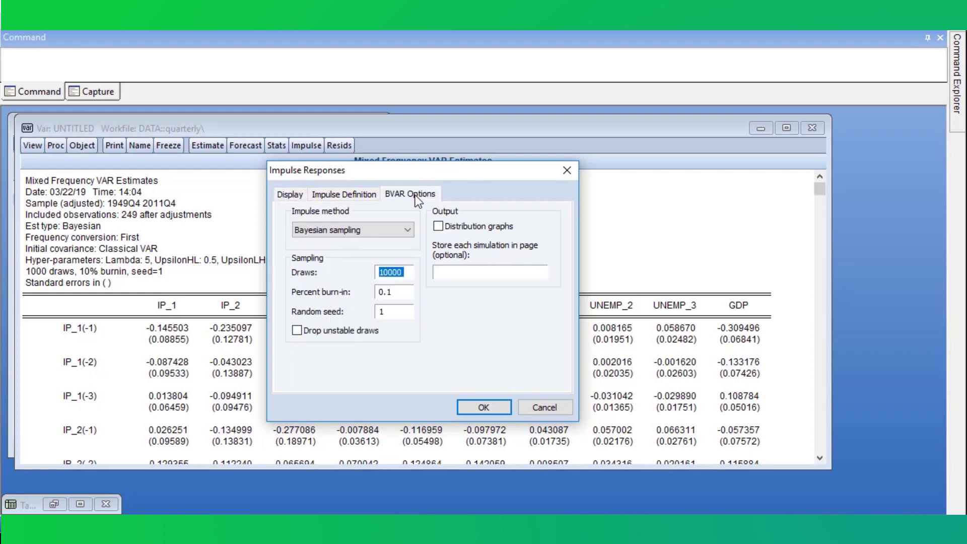
{"action": "left_click", "coordinate": [412, 233]}
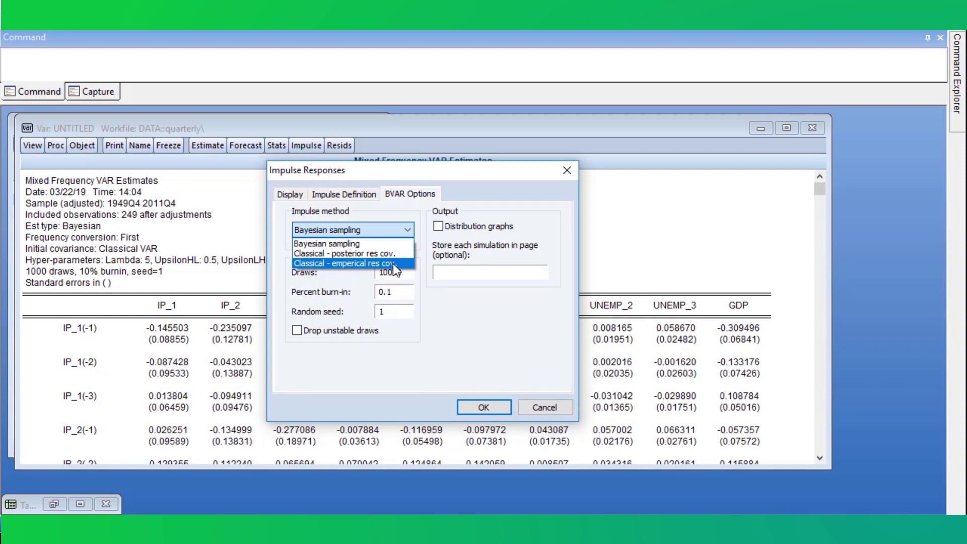
{"action": "left_click", "coordinate": [363, 245]}
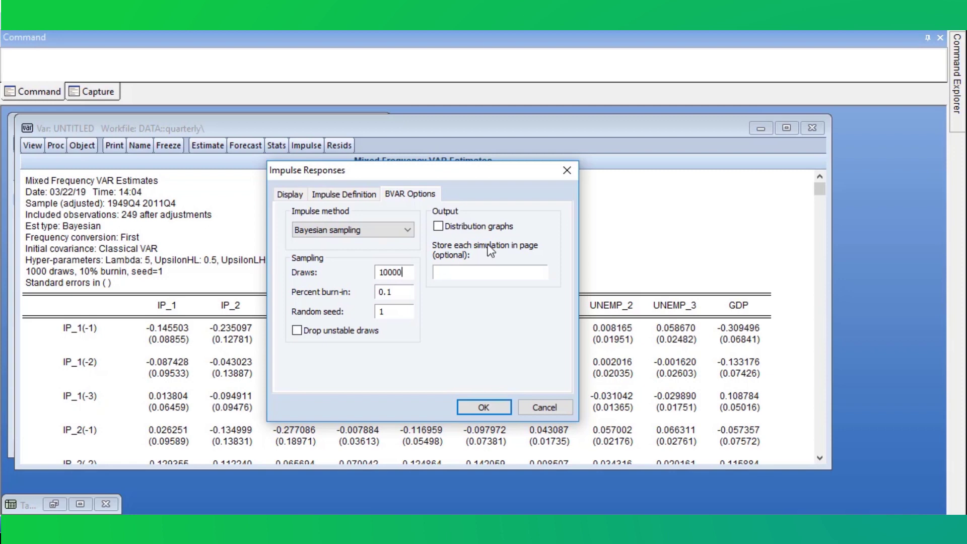
{"action": "key", "text": "BackSpace"}
{"action": "left_click", "coordinate": [439, 227]}
{"action": "left_click", "coordinate": [453, 270]}
{"action": "type", "text": "draws"}
{"action": "left_click", "coordinate": [480, 407]}
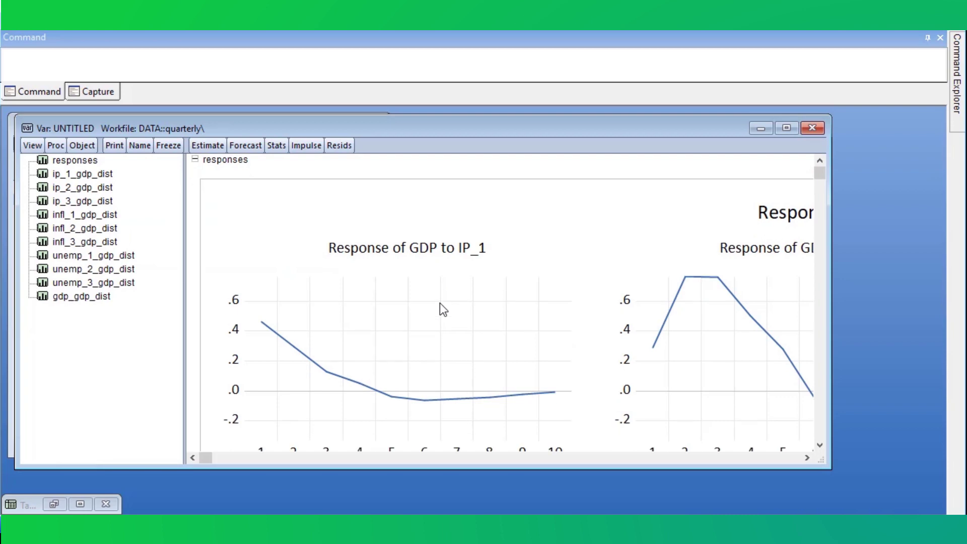
Browse the maximized GDP response graphs and the ip_1_gdp_dist and infl_3_gdp_dist histograms
{"action": "scroll", "coordinate": [443, 308], "scroll_direction": "down", "scroll_amount": 1}
{"action": "left_click", "coordinate": [787, 129]}
{"action": "scroll", "coordinate": [601, 242], "scroll_direction": "down", "scroll_amount": 10}
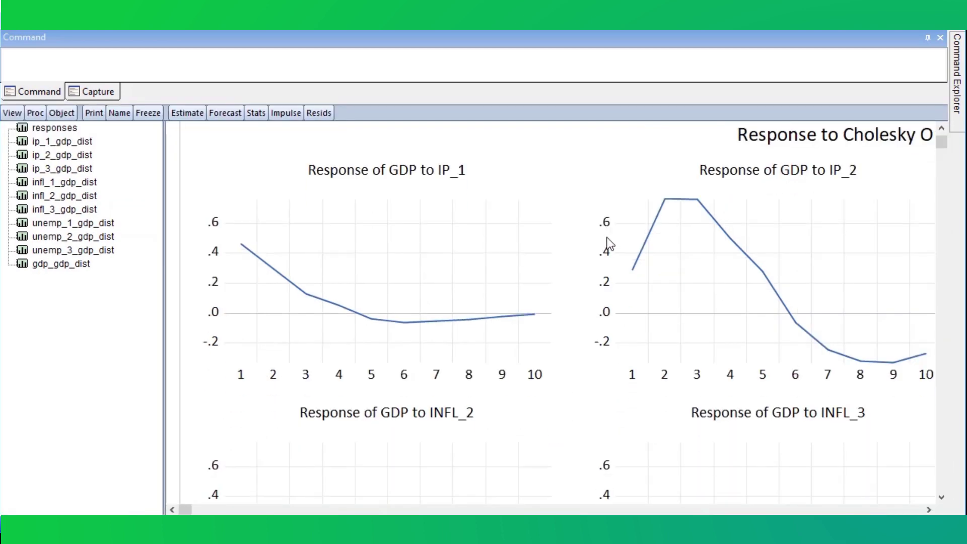
{"action": "scroll", "coordinate": [601, 245], "scroll_direction": "down", "scroll_amount": 9}
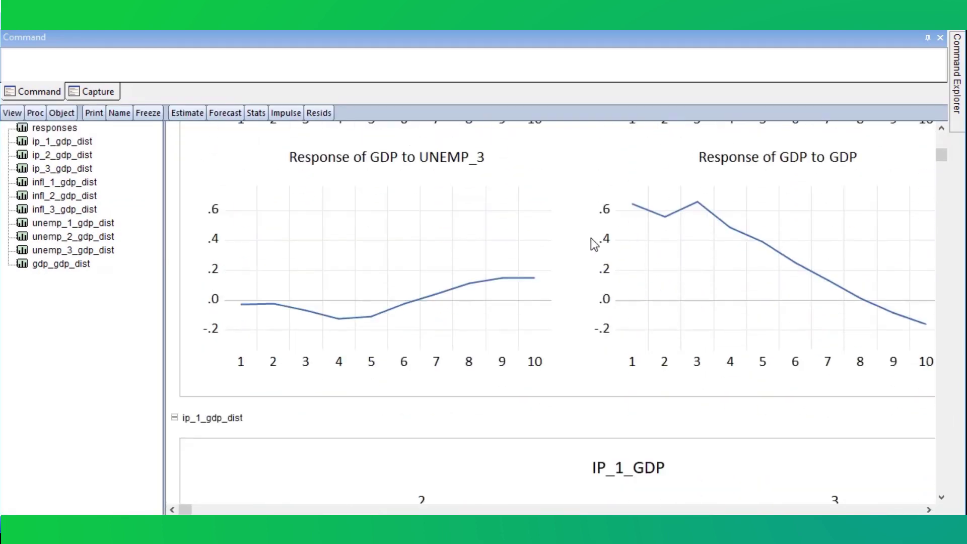
{"action": "left_click", "coordinate": [65, 143]}
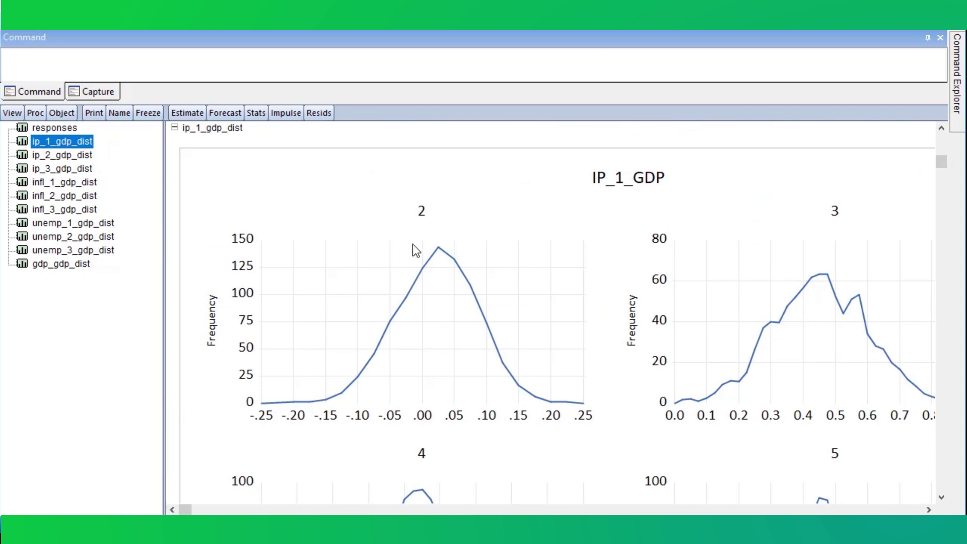
{"action": "scroll", "coordinate": [415, 249], "scroll_direction": "down", "scroll_amount": 10}
{"action": "scroll", "coordinate": [416, 250], "scroll_direction": "down", "scroll_amount": 3}
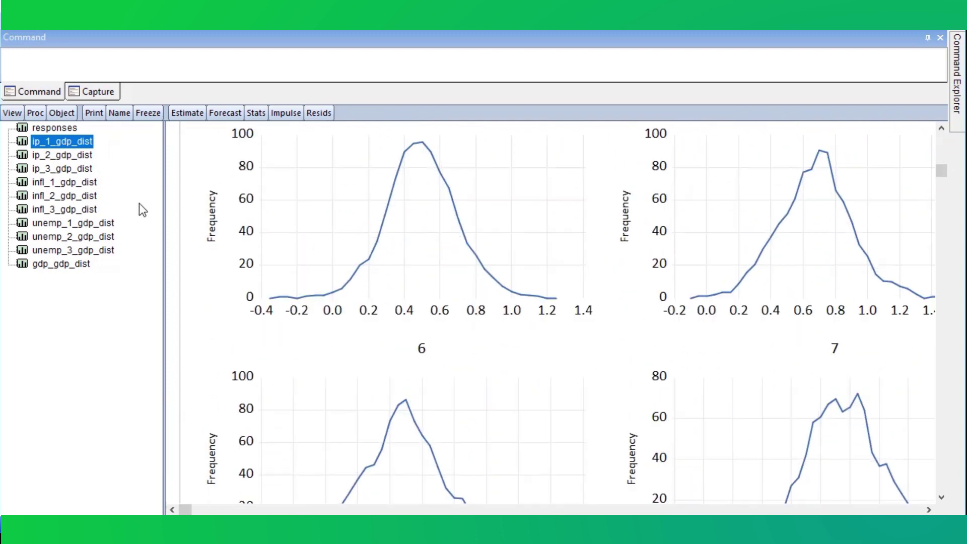
{"action": "left_click", "coordinate": [80, 210]}
{"action": "scroll", "coordinate": [302, 231], "scroll_direction": "down", "scroll_amount": 4}
{"action": "scroll", "coordinate": [428, 244], "scroll_direction": "down", "scroll_amount": 3}
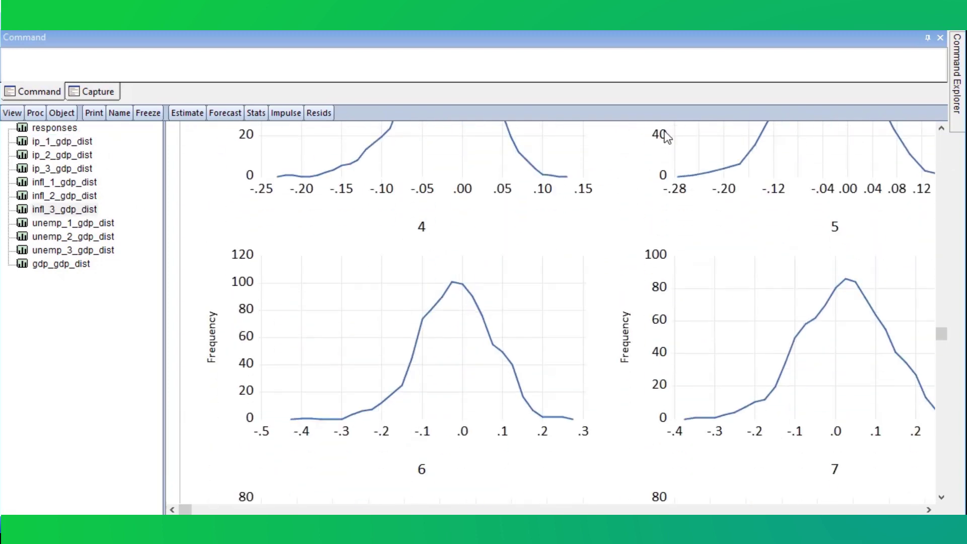
{"action": "left_click", "coordinate": [938, 23]}
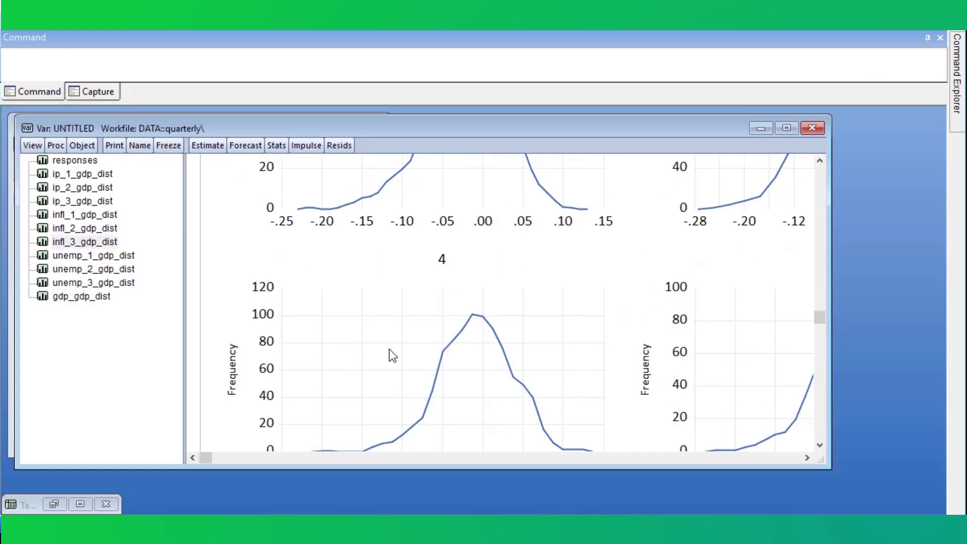
{"action": "left_click", "coordinate": [760, 129]}
Open series gdp_gdp on page draws and bring up its Stats by Classification dialog
{"action": "left_click", "coordinate": [150, 445]}
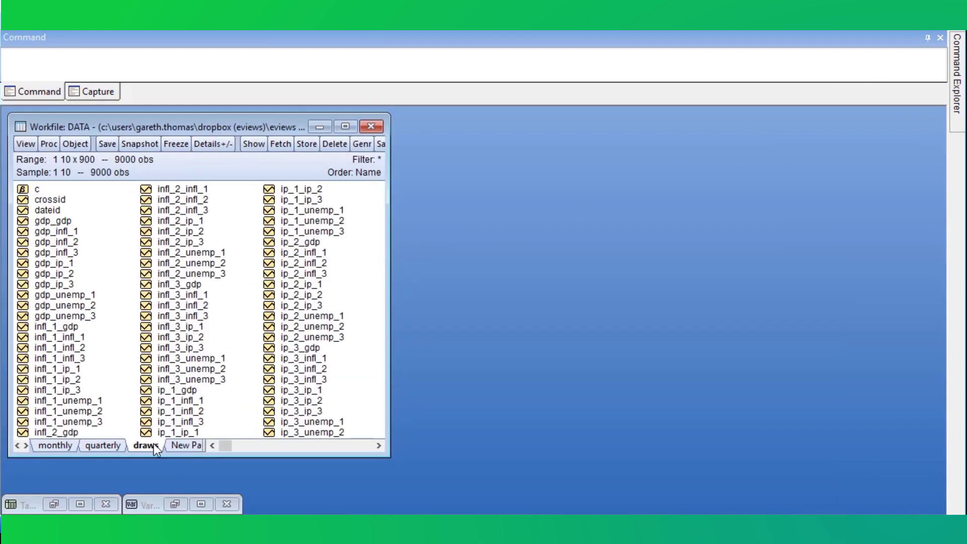
{"action": "double_click", "coordinate": [67, 223]}
{"action": "left_click", "coordinate": [86, 208]}
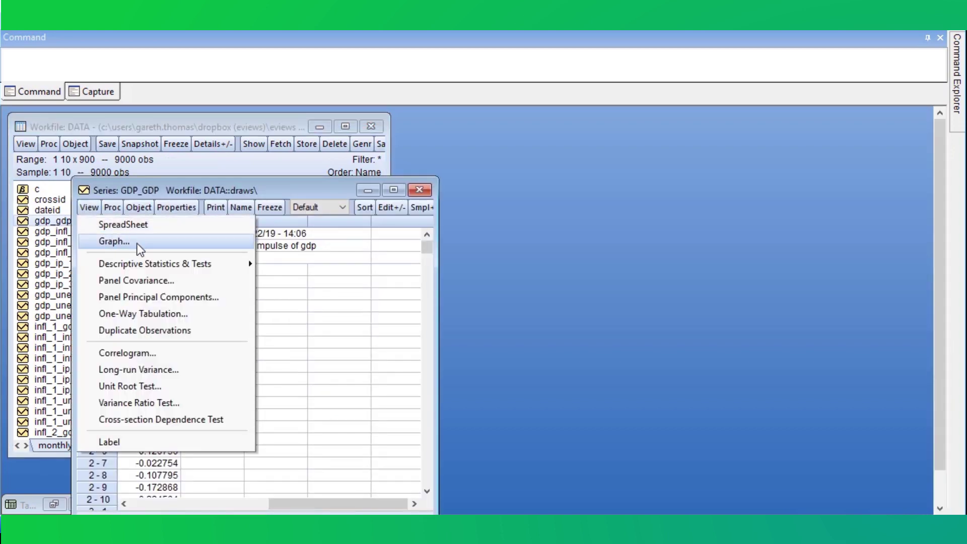
{"action": "mouse_move", "coordinate": [176, 266]}
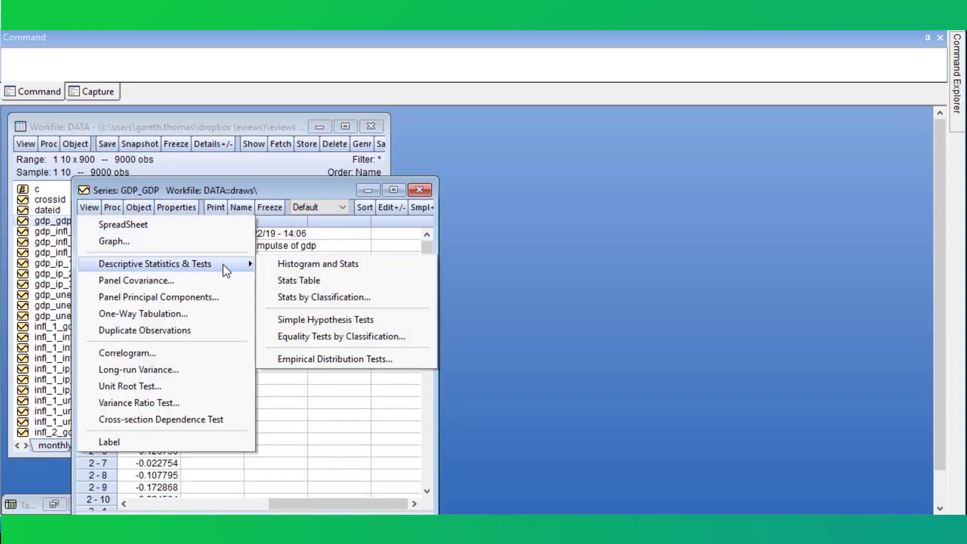
{"action": "left_click", "coordinate": [335, 298]}
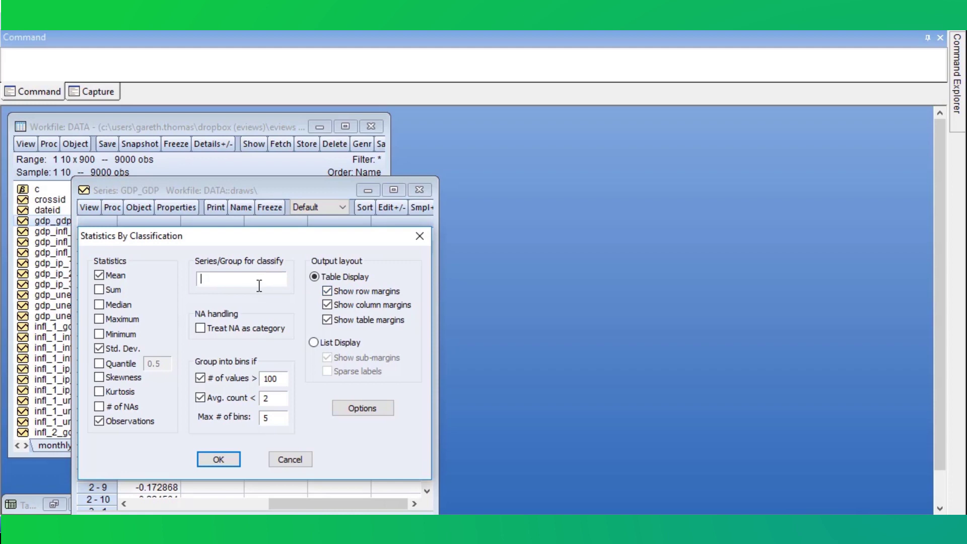